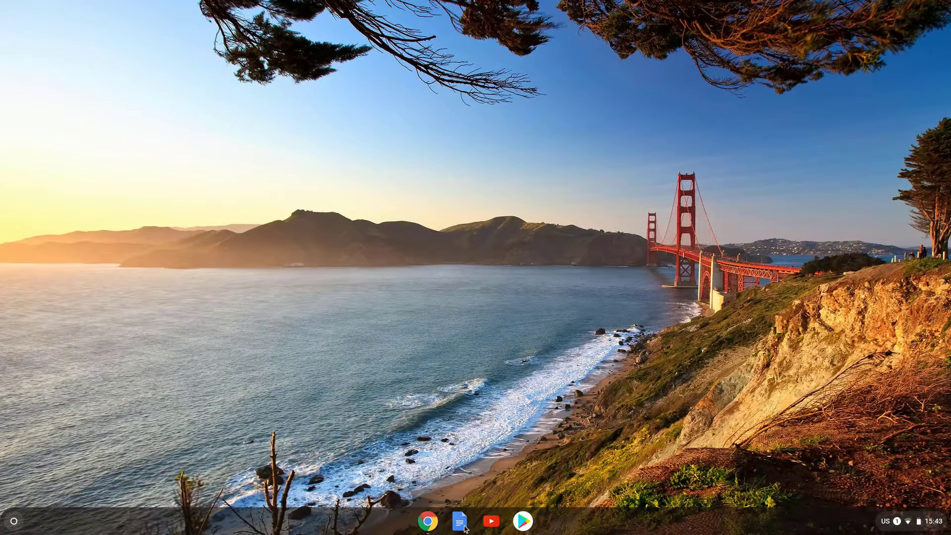
Step: Open wix.com in a new Chrome tab
{"action": "left_click", "coordinate": [427, 521]}
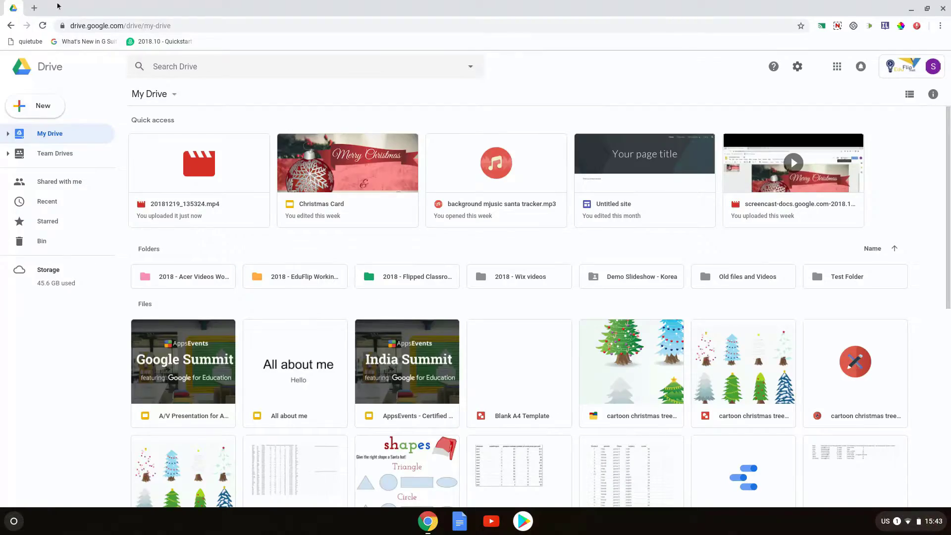
{"action": "left_click", "coordinate": [36, 8]}
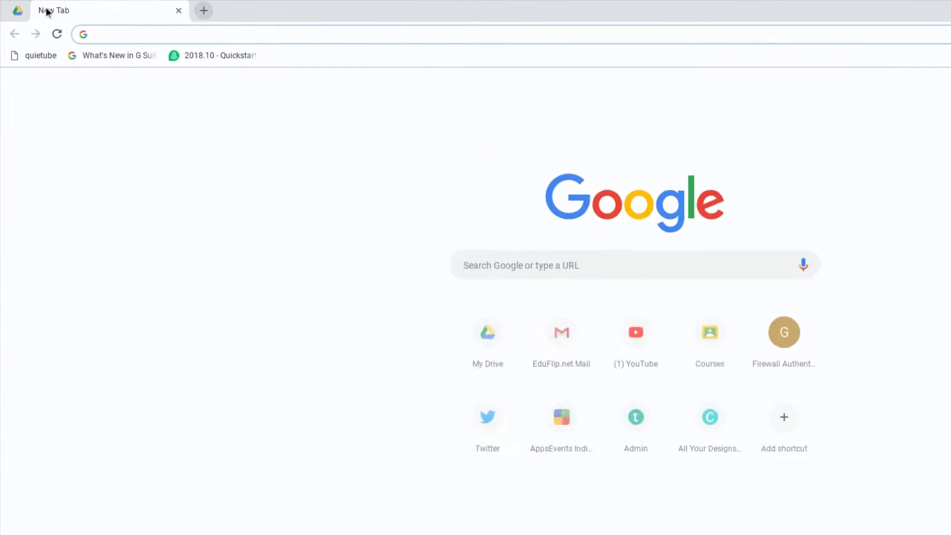
{"action": "type", "text": "wix.com"}
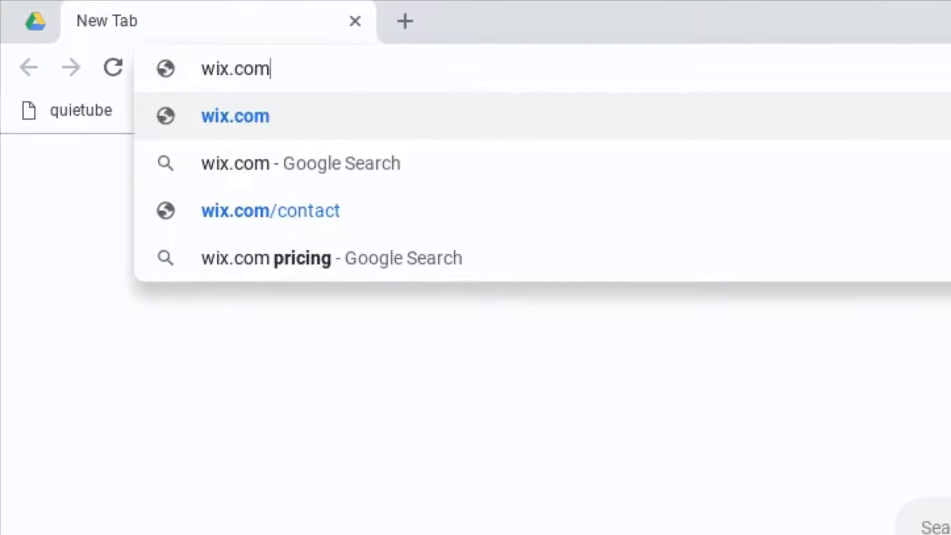
{"action": "key", "text": "Return"}
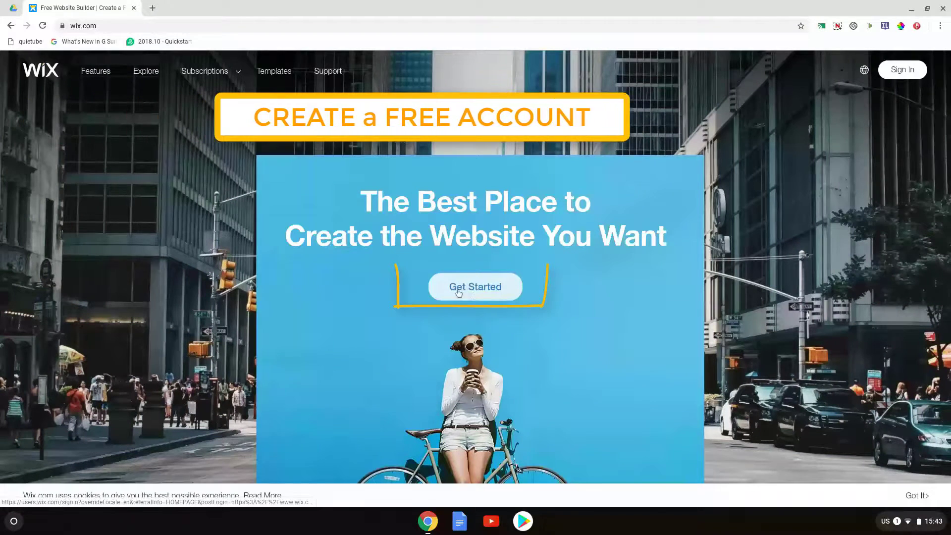
Step: Get started with Wix by signing in with the existing Google account
{"action": "left_click", "coordinate": [500, 290]}
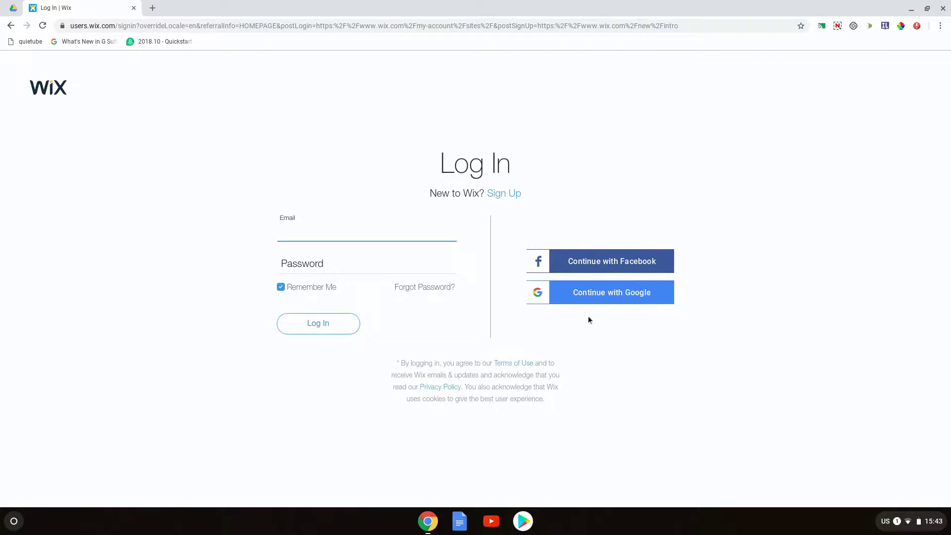
{"action": "left_click", "coordinate": [595, 298]}
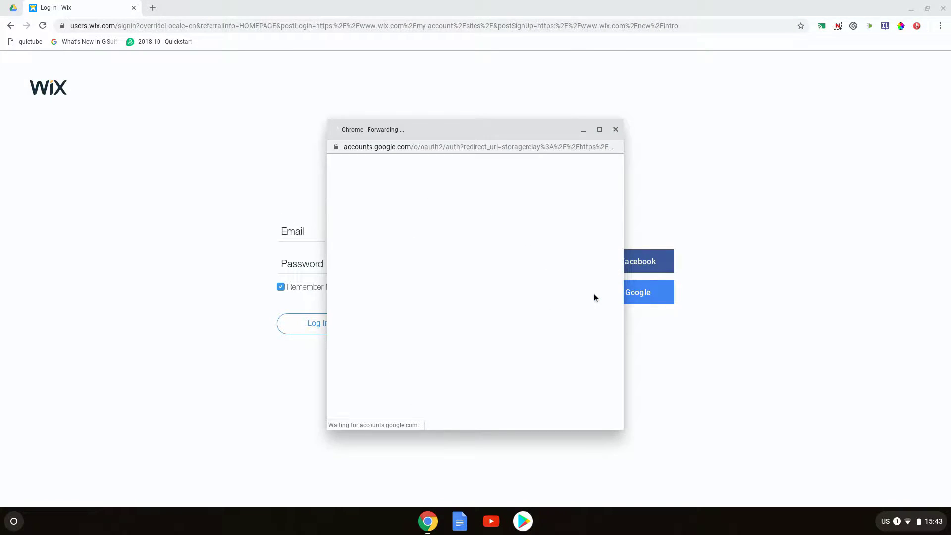
{"action": "left_click", "coordinate": [408, 256]}
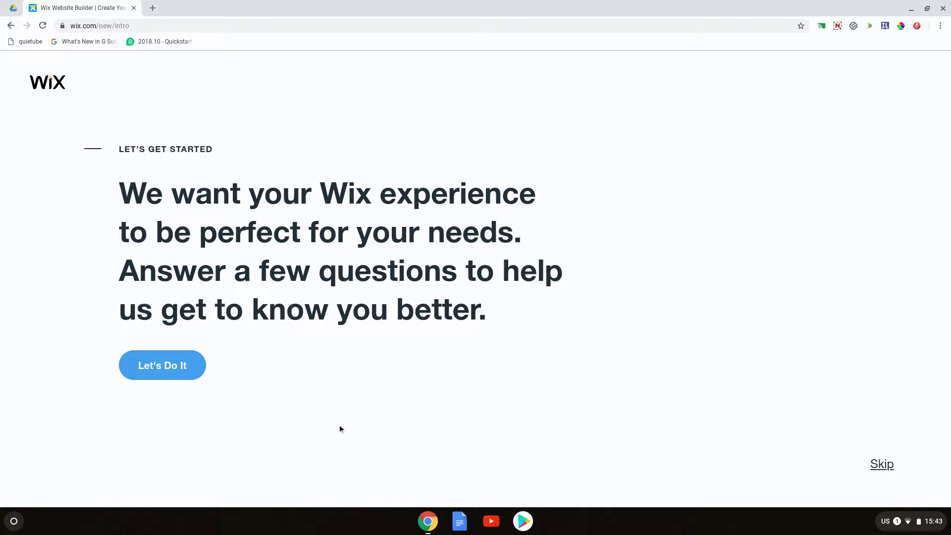
Step: Skip the introductory questions and start creating the website with Wix ADI
{"action": "left_click", "coordinate": [877, 469]}
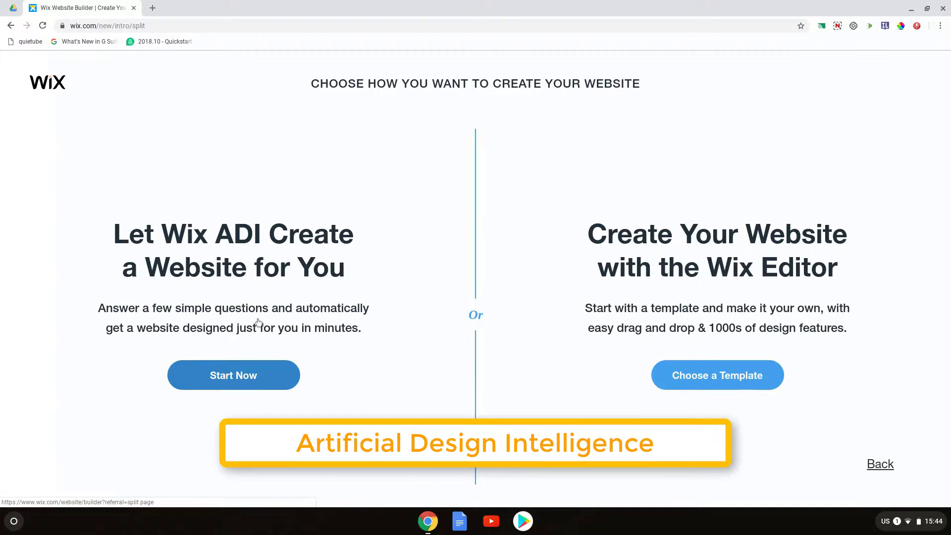
{"action": "left_click", "coordinate": [245, 385]}
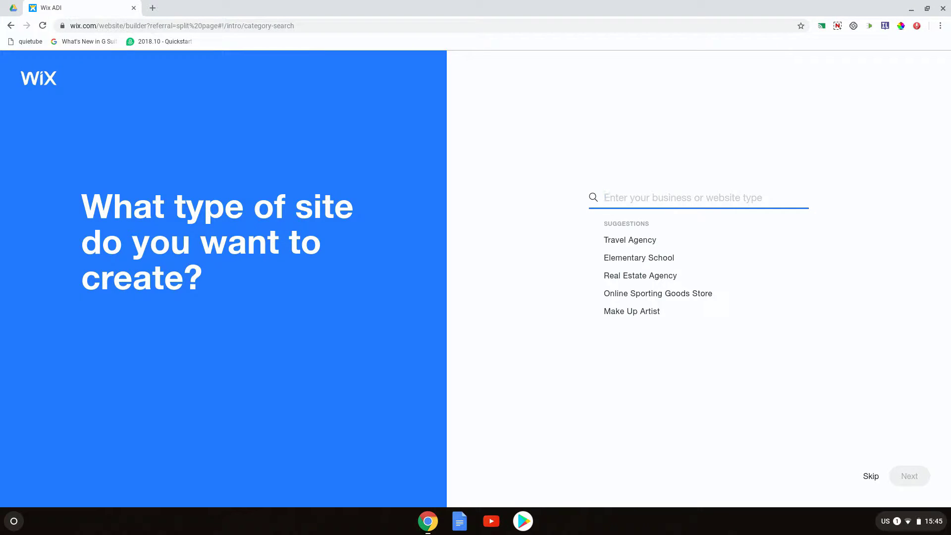
Step: Set the site type to Online Training and include online selling, bookings and appointments, subscribers and a blog
{"action": "type", "text": "Online Tra"}
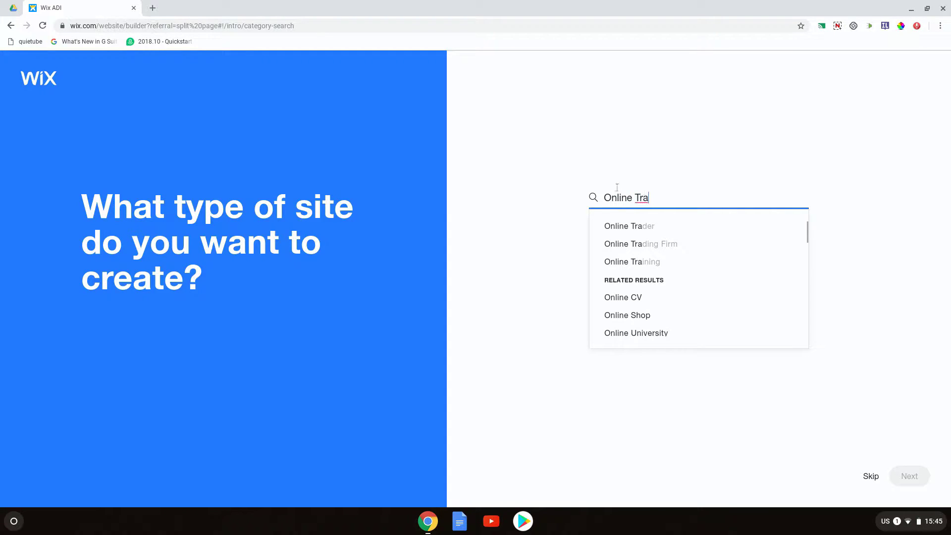
{"action": "left_click", "coordinate": [666, 267]}
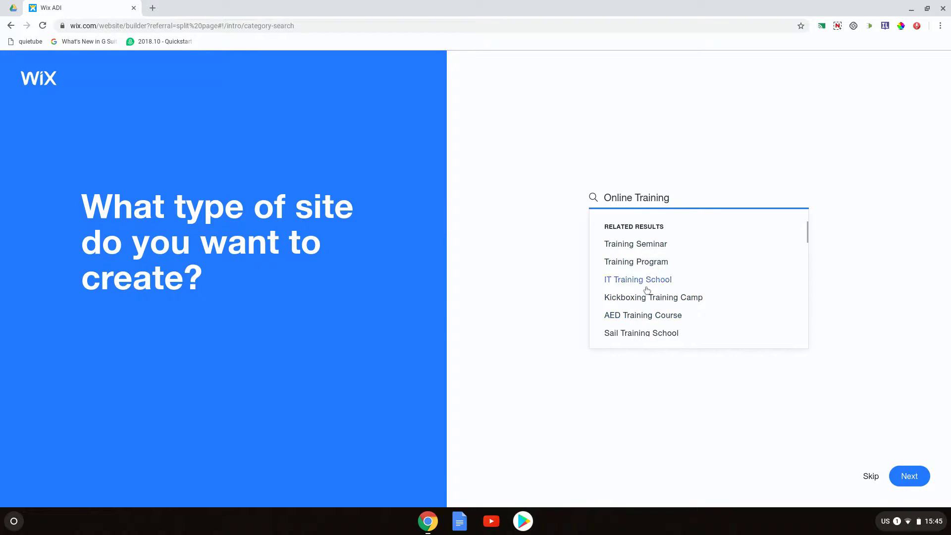
{"action": "left_click", "coordinate": [908, 476]}
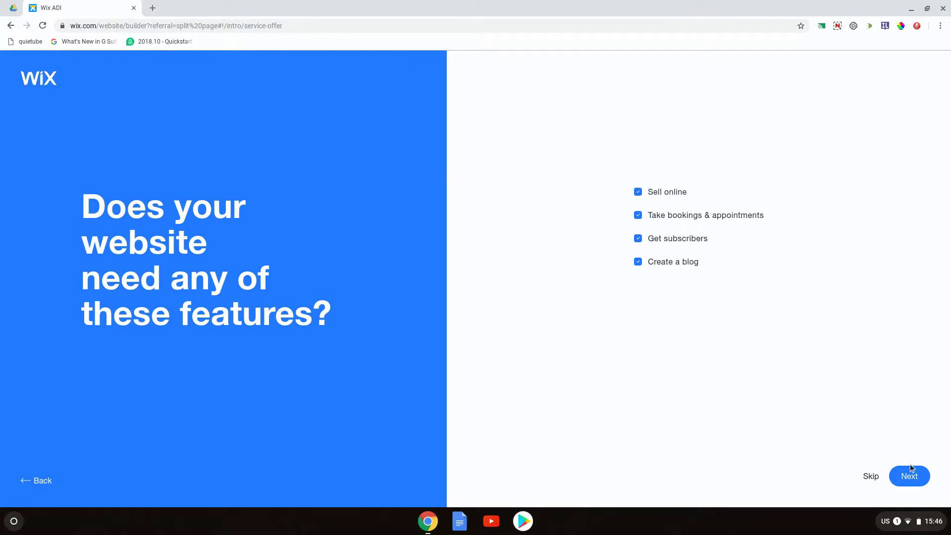
{"action": "left_click", "coordinate": [910, 476]}
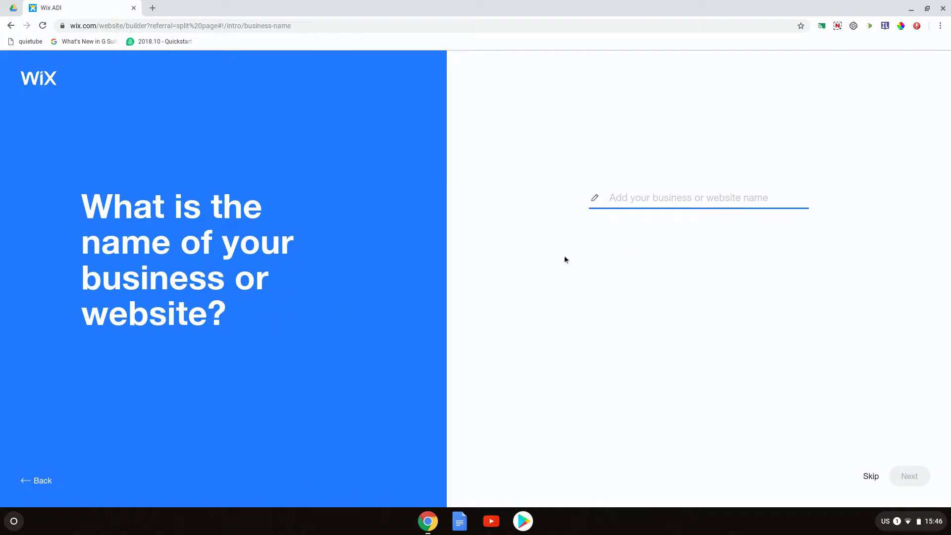
Step: Name the website EduFlip.net and skip the business location
{"action": "type", "text": "EduFlip.met"}
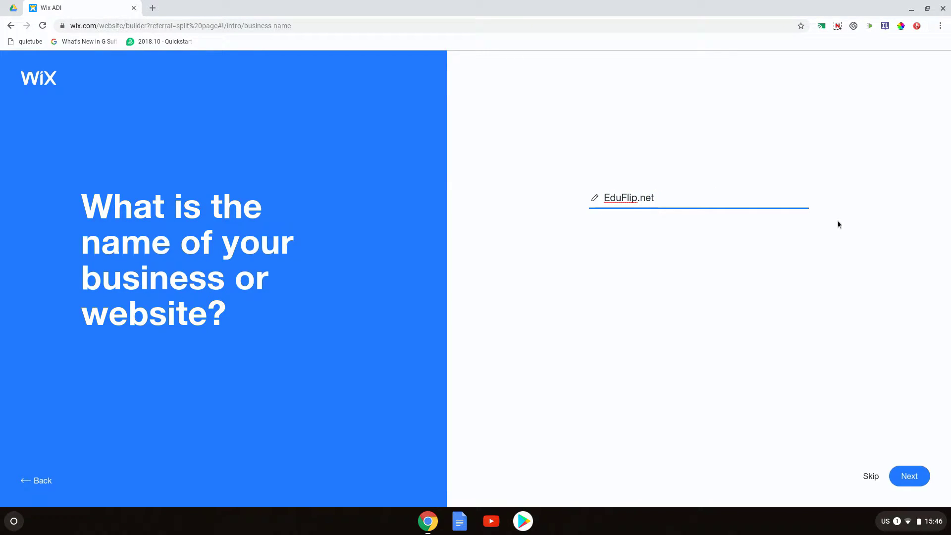
{"action": "left_click", "coordinate": [909, 477]}
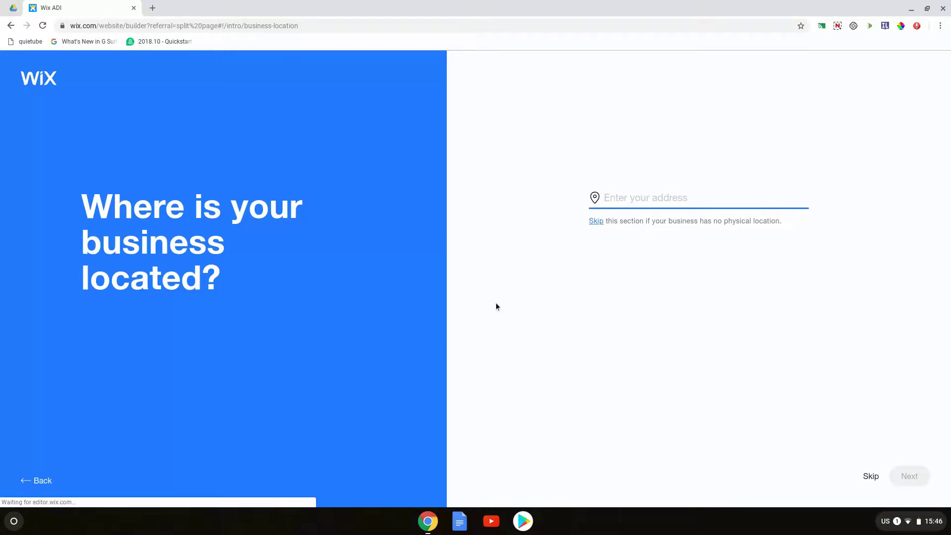
{"action": "left_click", "coordinate": [595, 221]}
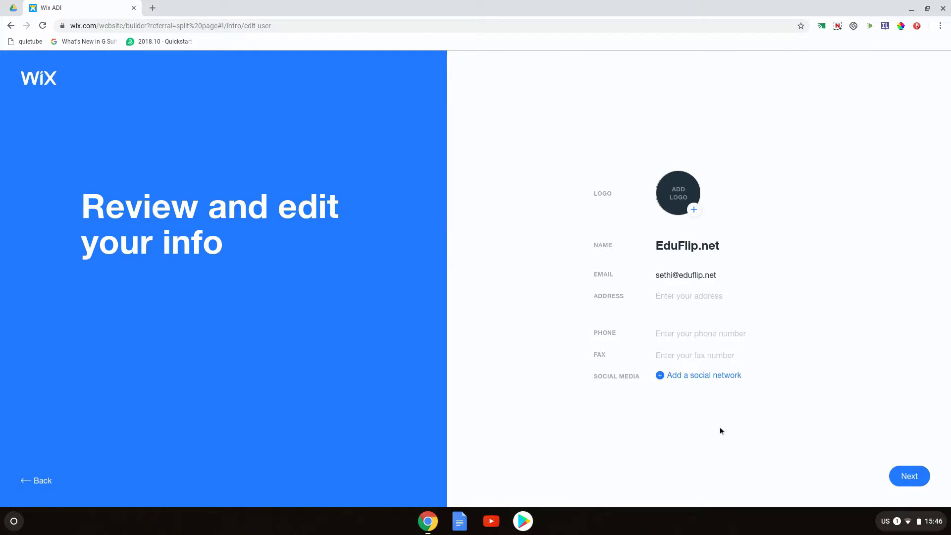
{"action": "left_click", "coordinate": [691, 377]}
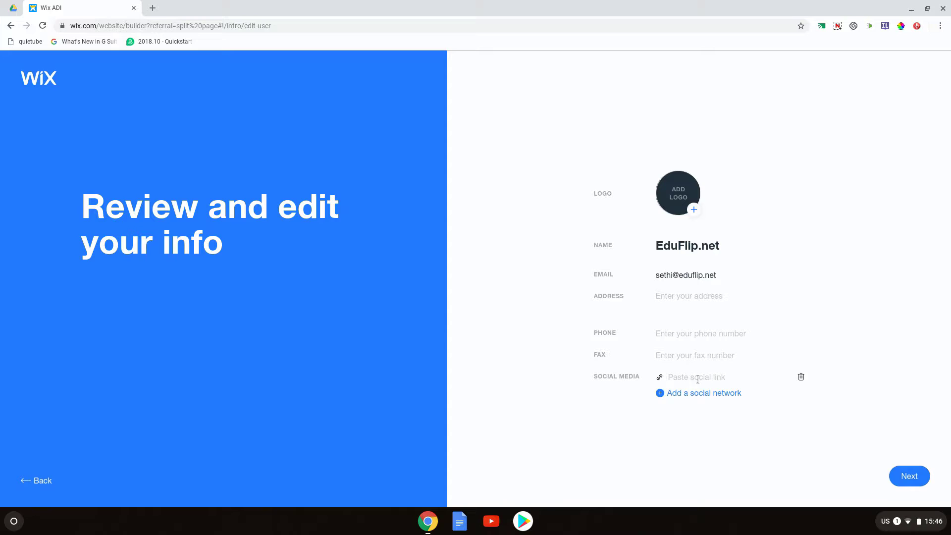
{"action": "left_click", "coordinate": [153, 11]}
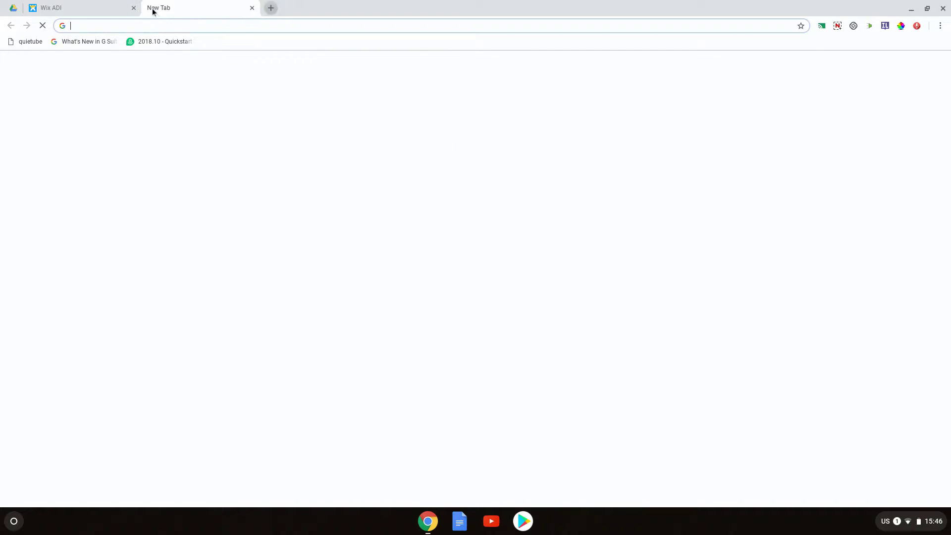
{"action": "type", "text": "twi"}
{"action": "key", "text": "Down"}
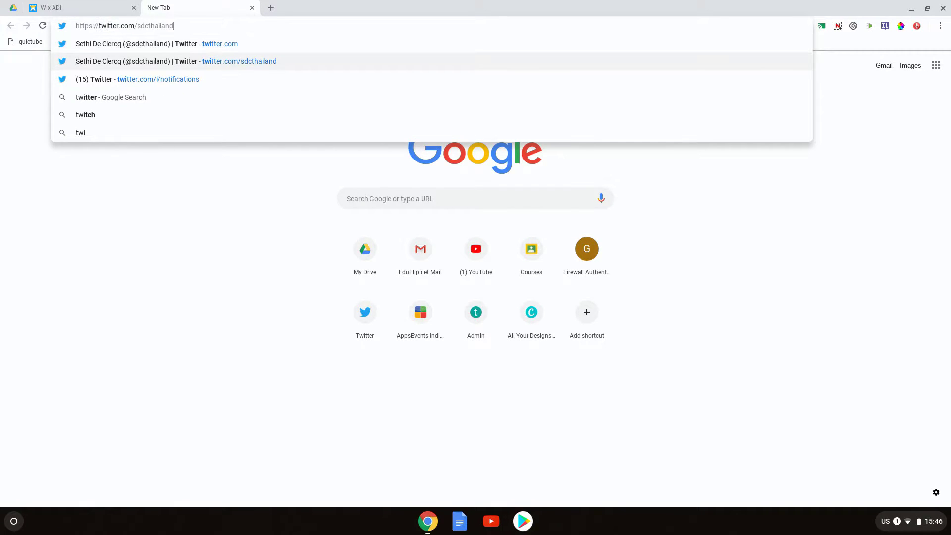
{"action": "key", "text": "Return"}
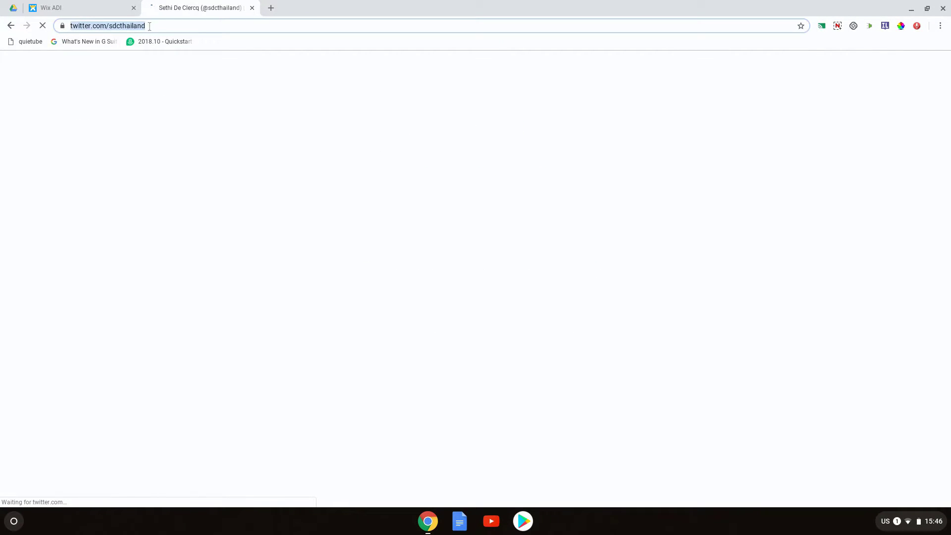
{"action": "left_click", "coordinate": [92, 6]}
{"action": "left_click", "coordinate": [713, 377]}
{"action": "type", "text": "https://twitter.com/sdcthailand"}
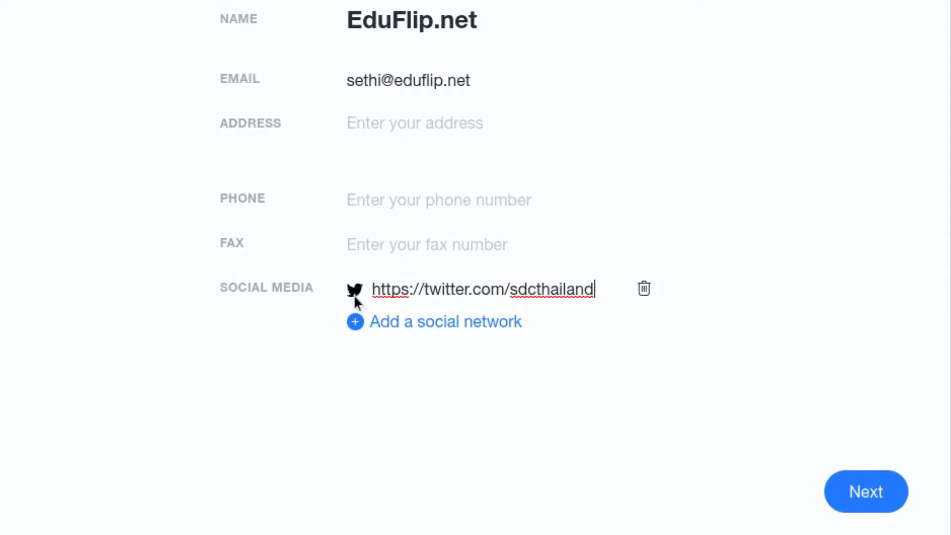
{"action": "left_click", "coordinate": [388, 325]}
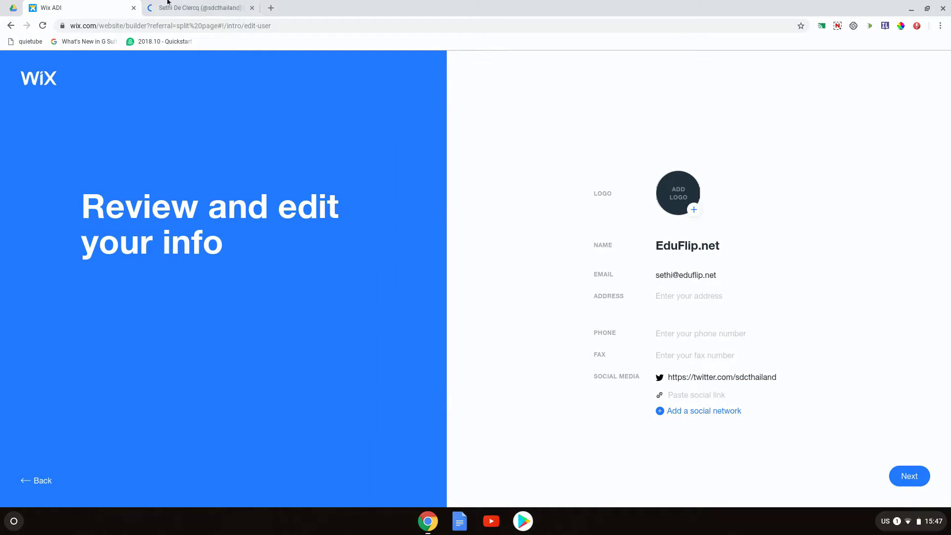
{"action": "left_click", "coordinate": [169, 5]}
{"action": "left_click", "coordinate": [179, 25]}
{"action": "type", "text": "fac"}
{"action": "key", "text": "ctrl+a"}
{"action": "type", "text": "fac"}
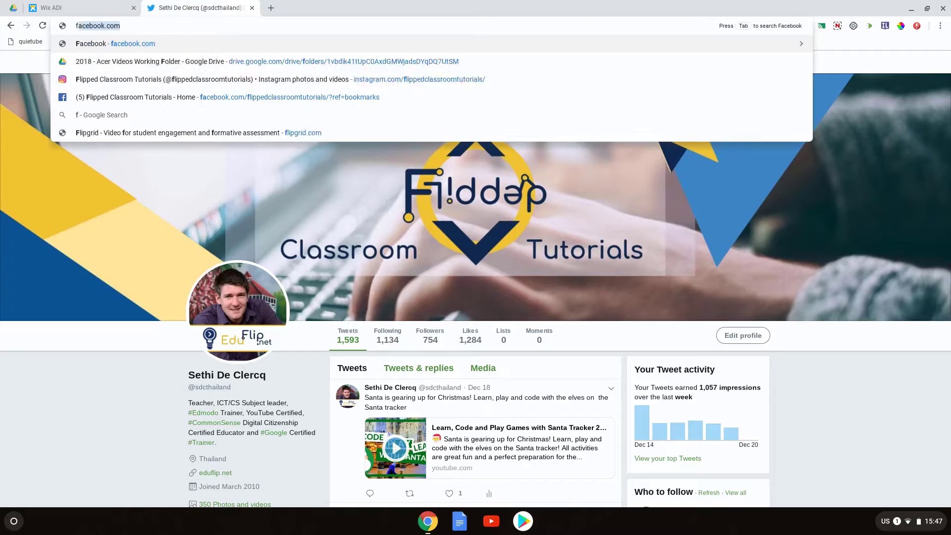
{"action": "key", "text": "Down"}
{"action": "key", "text": "Down"}
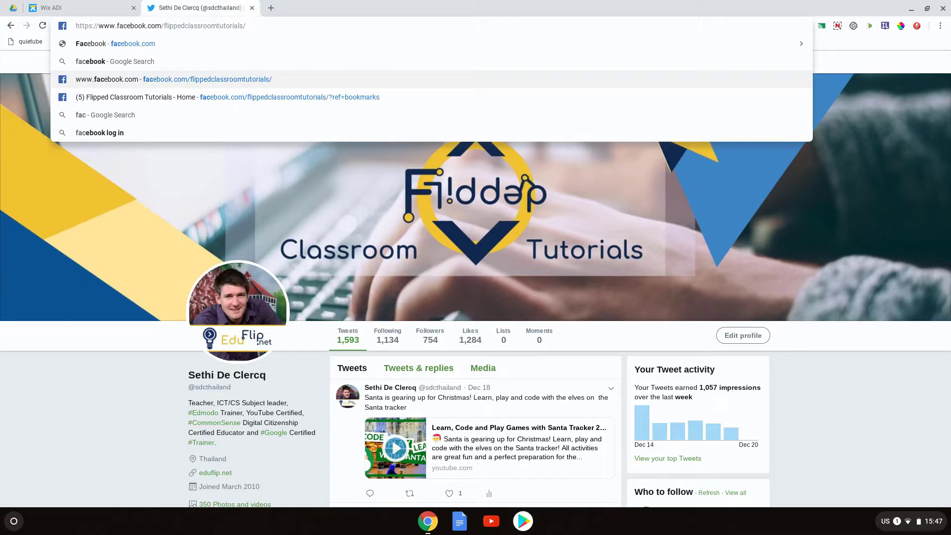
{"action": "key", "text": "Return"}
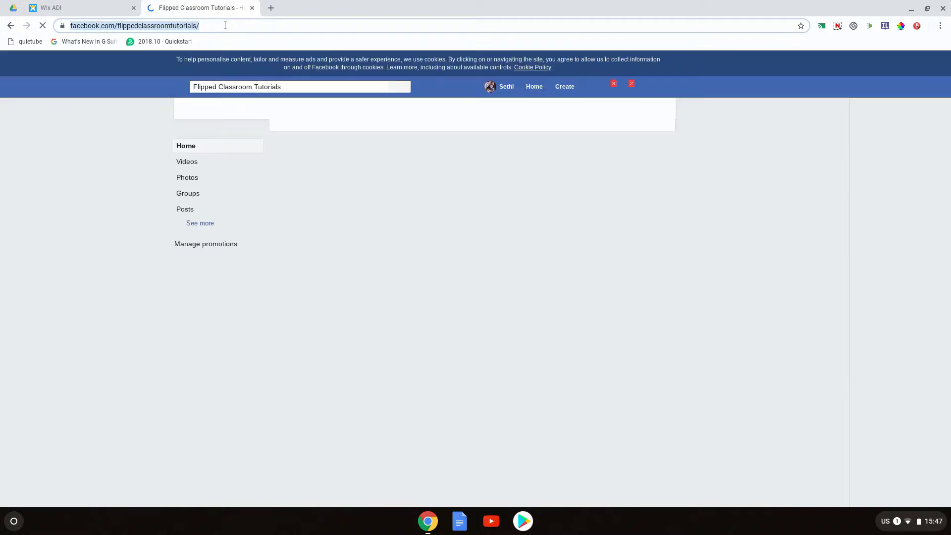
{"action": "left_click", "coordinate": [63, 4]}
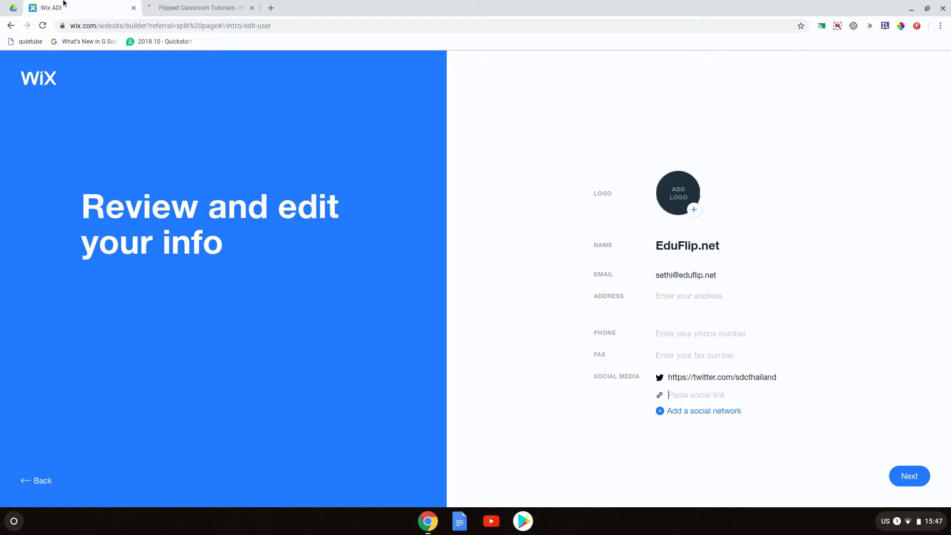
{"action": "type", "text": "https://www.facebook.com/flippedclassroomtutorials/"}
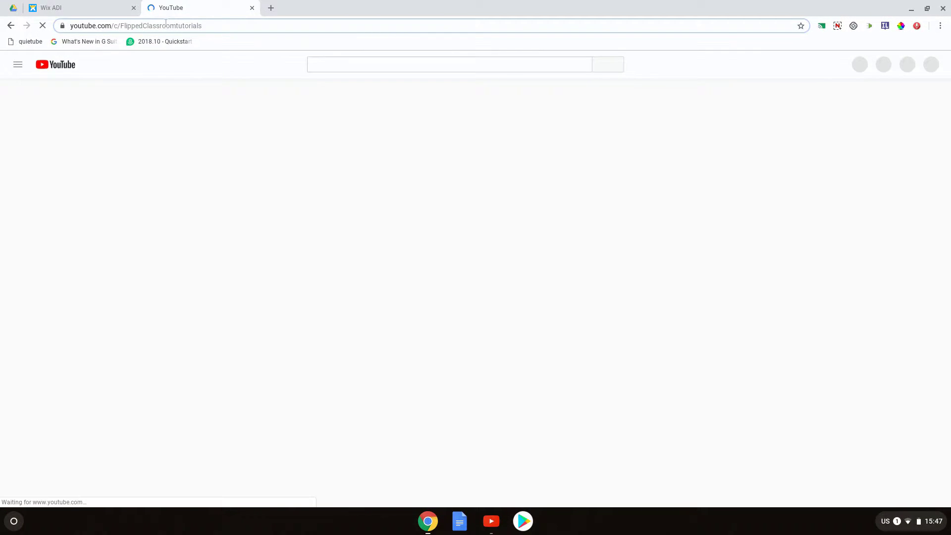
{"action": "left_click", "coordinate": [165, 25]}
{"action": "key", "text": "ctrl+c"}
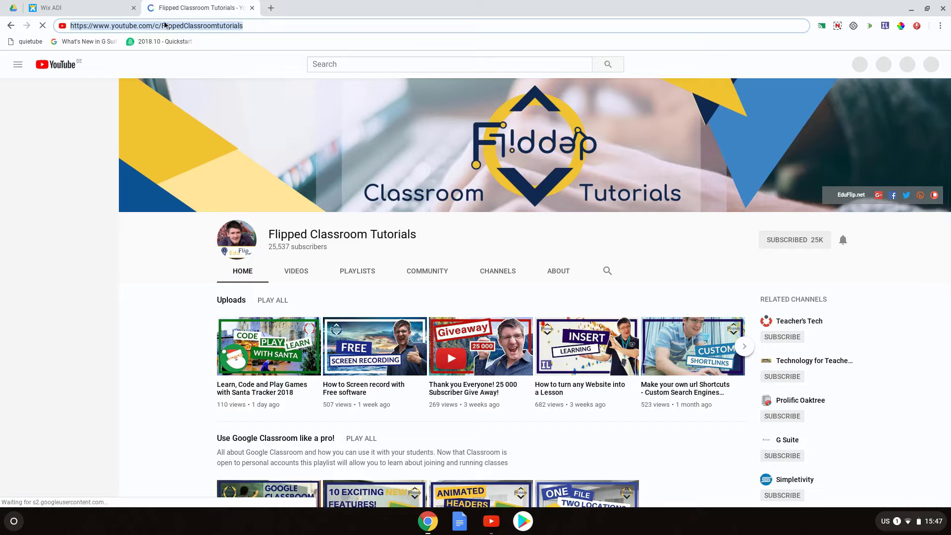
{"action": "left_click", "coordinate": [89, 8]}
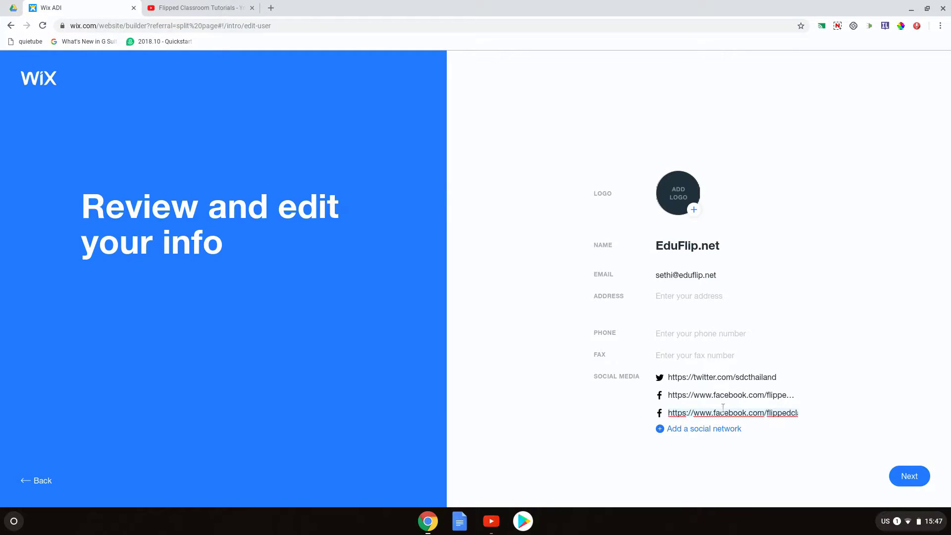
{"action": "key", "text": "ctrl+a"}
{"action": "key", "text": "ctrl+v"}
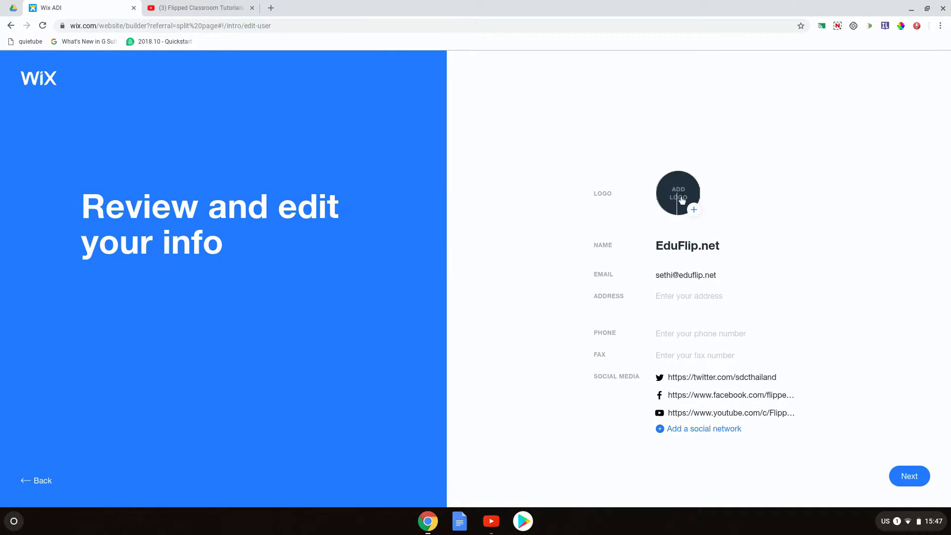
Step: Upload "Copy of Modern Logo (1).png" from the Downloads folder as the site logo and continue to the style selection
{"action": "left_click", "coordinate": [688, 211]}
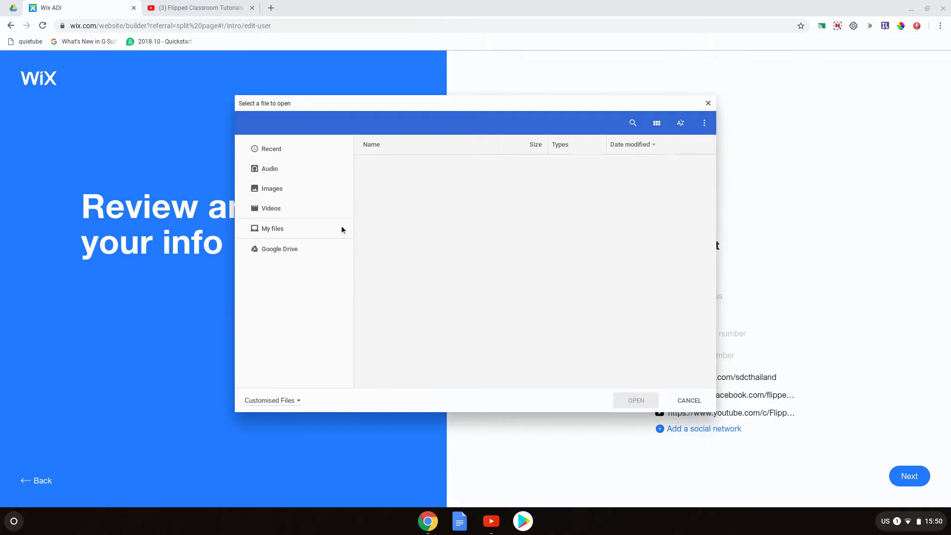
{"action": "left_click", "coordinate": [277, 227]}
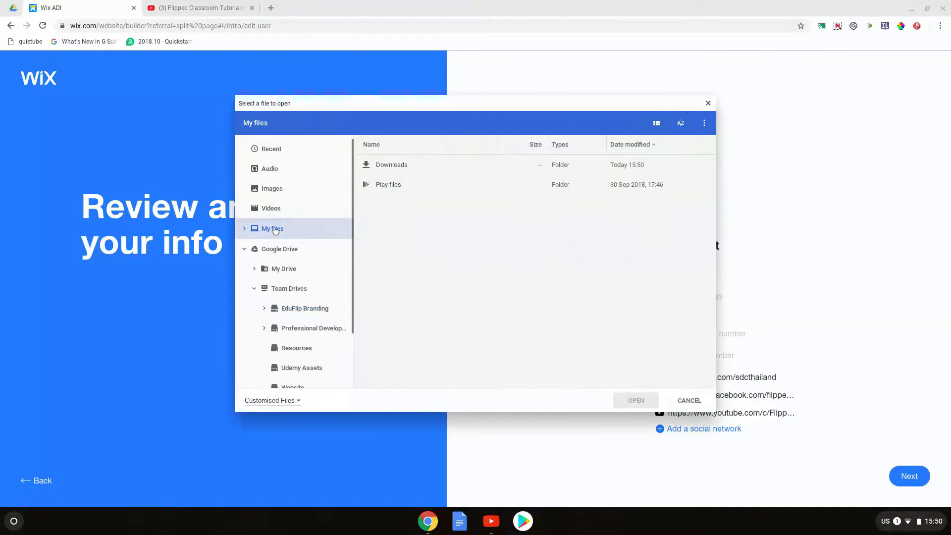
{"action": "double_click", "coordinate": [400, 169]}
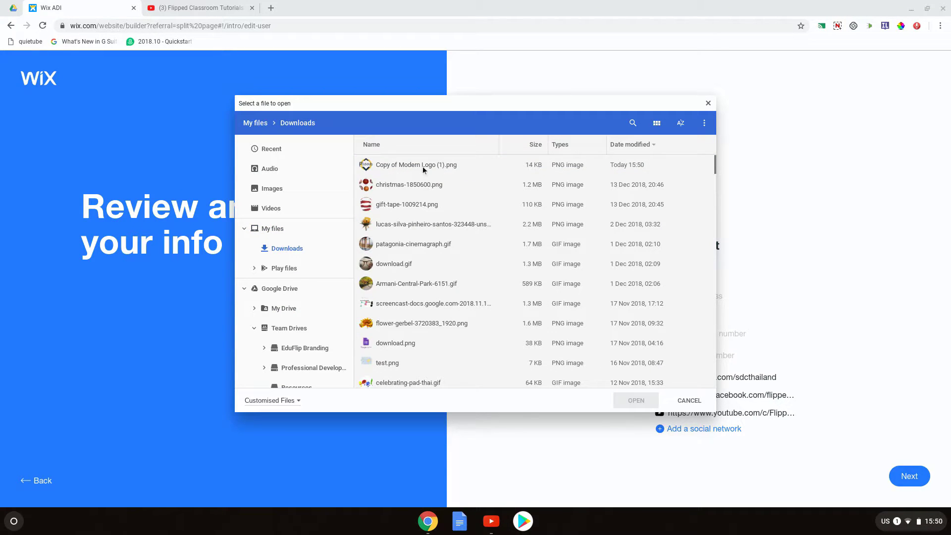
{"action": "double_click", "coordinate": [423, 166]}
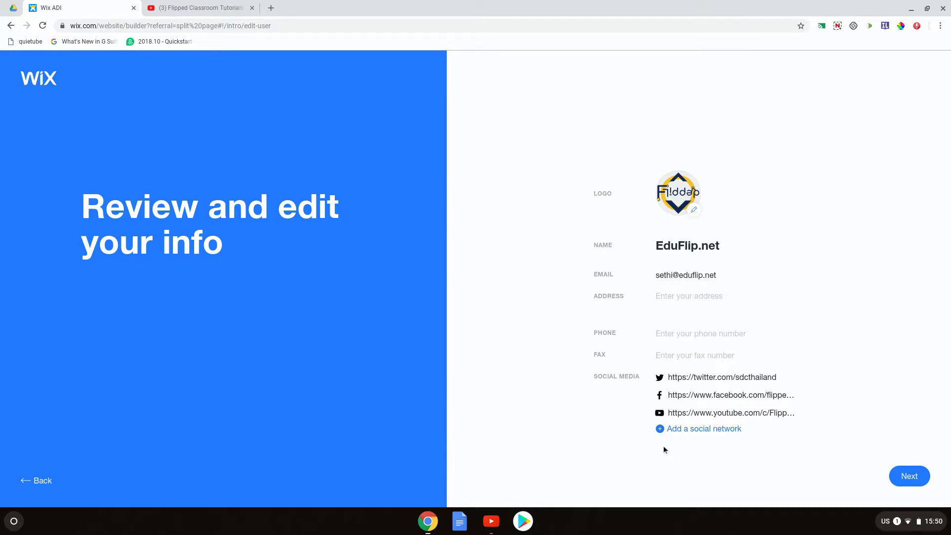
{"action": "left_click", "coordinate": [909, 477]}
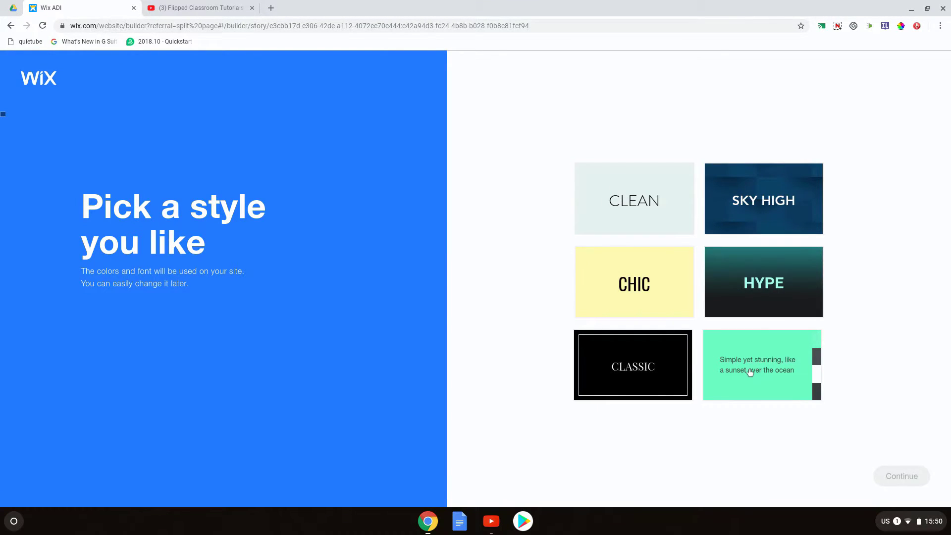
Step: Choose the Sky High style for the site and use the color palette created from the uploaded logo
{"action": "left_click", "coordinate": [770, 207]}
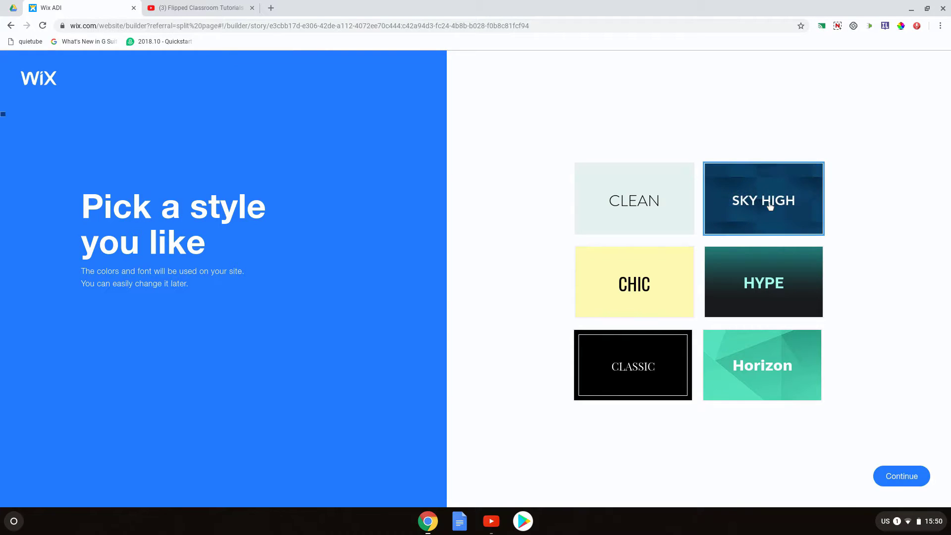
{"action": "left_click", "coordinate": [902, 477]}
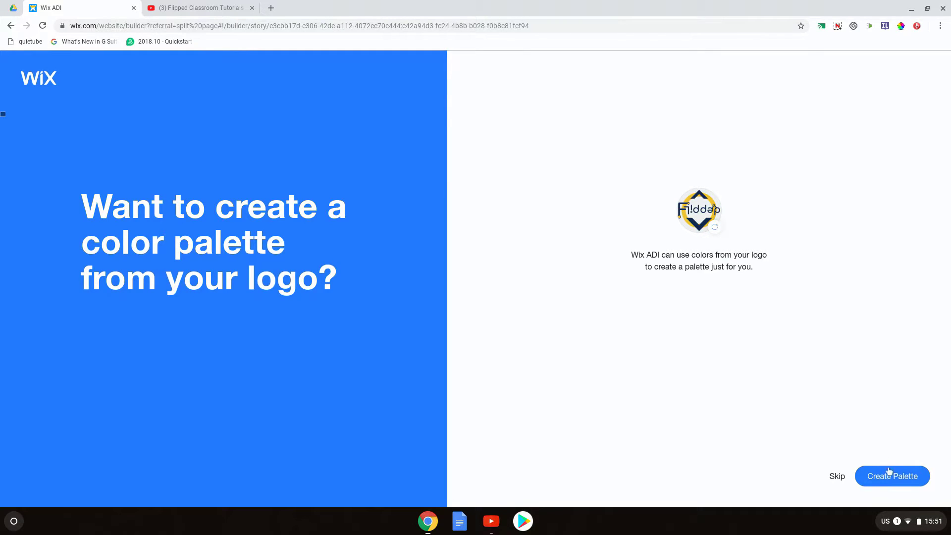
{"action": "left_click", "coordinate": [892, 476]}
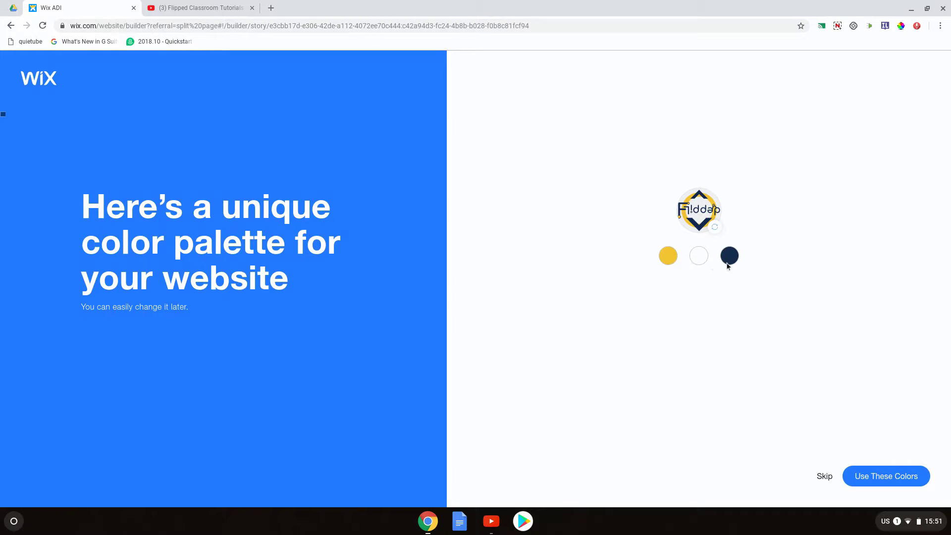
{"action": "left_click", "coordinate": [896, 485]}
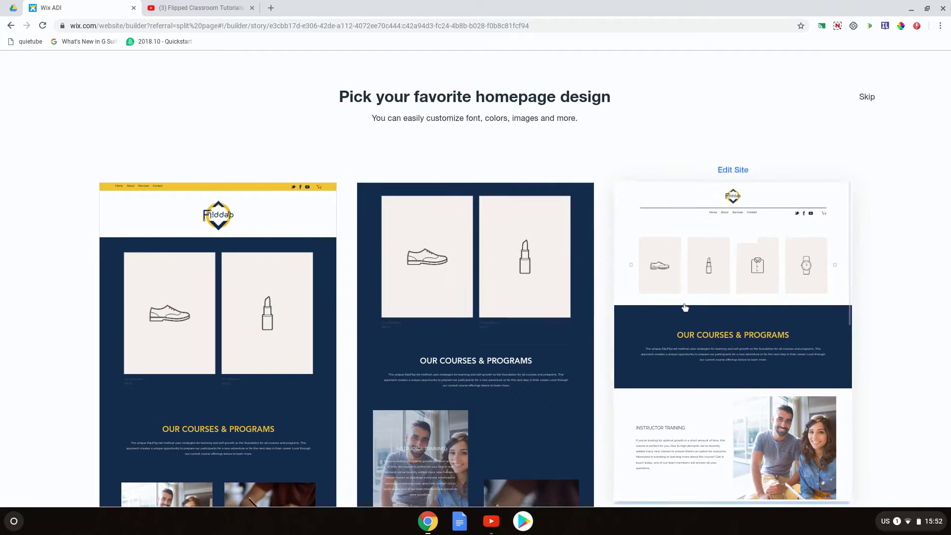
Step: Compare the suggested homepage designs and choose the one with the white header and a single row of four products
{"action": "mouse_move", "coordinate": [258, 283]}
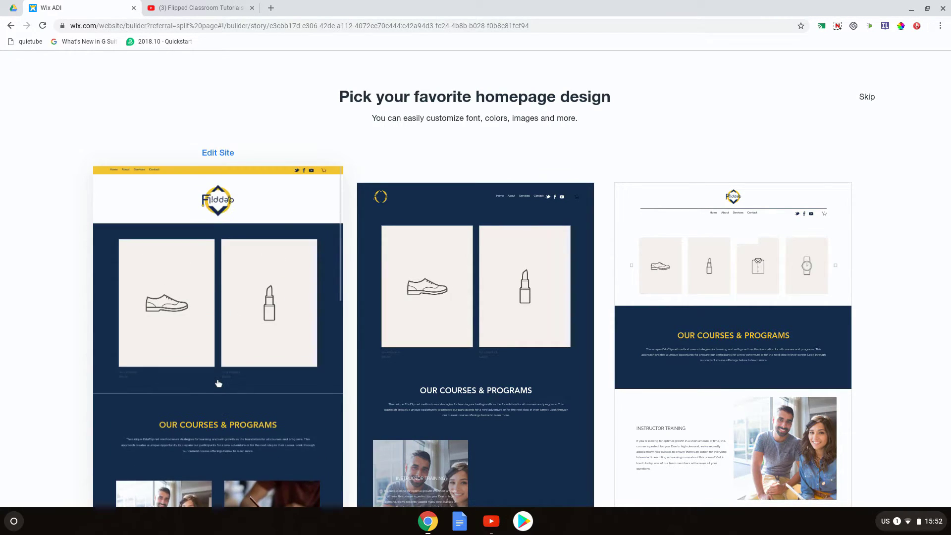
{"action": "mouse_move", "coordinate": [503, 323]}
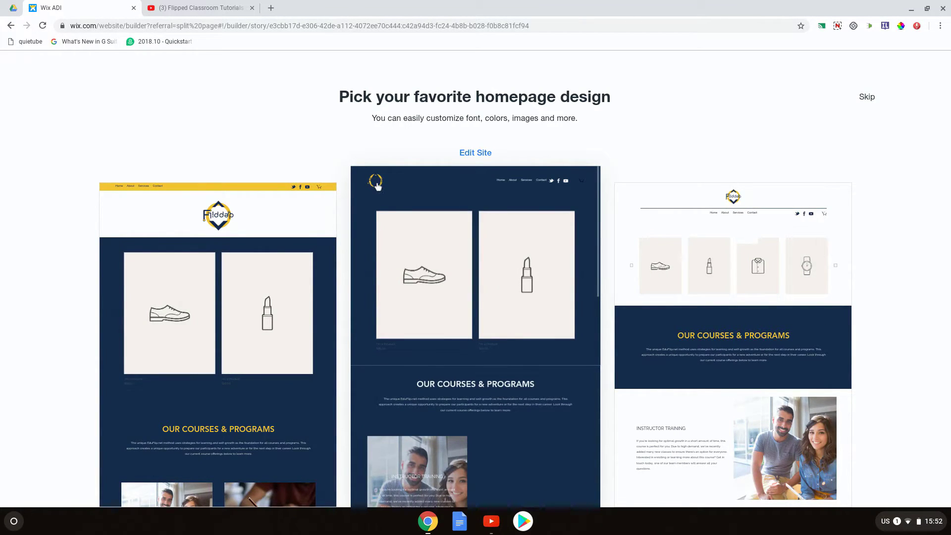
{"action": "scroll", "coordinate": [553, 336], "scroll_direction": "down", "scroll_amount": 10}
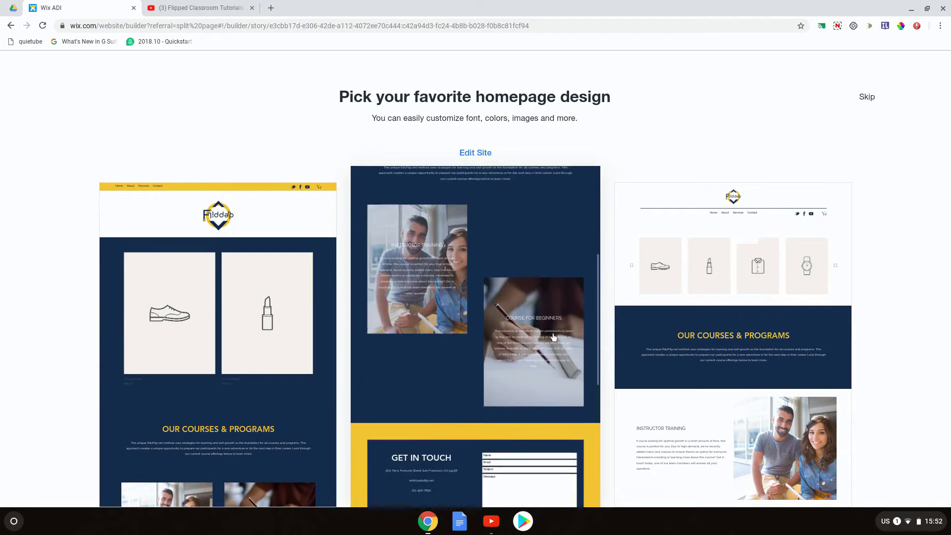
{"action": "scroll", "coordinate": [553, 337], "scroll_direction": "down", "scroll_amount": 3}
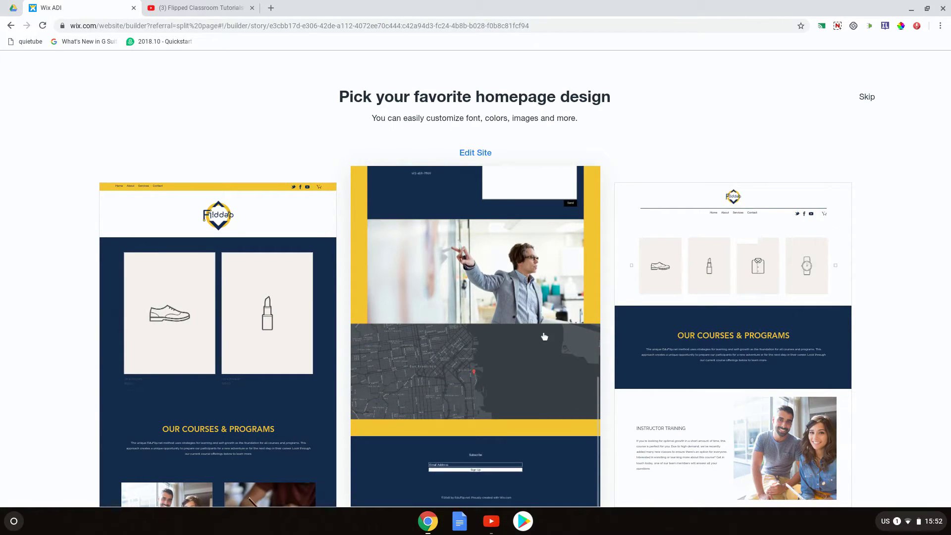
{"action": "mouse_move", "coordinate": [757, 310]}
{"action": "scroll", "coordinate": [759, 309], "scroll_direction": "down", "scroll_amount": 8}
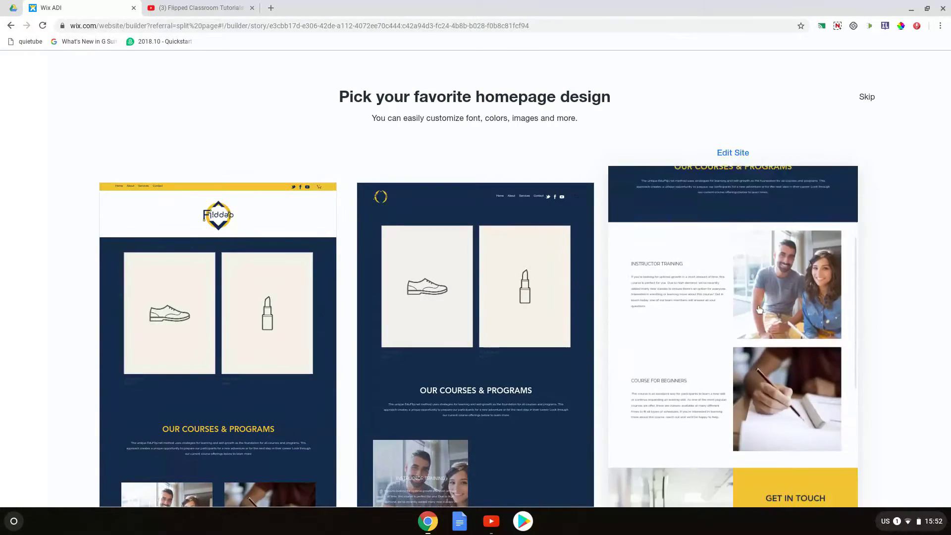
{"action": "scroll", "coordinate": [733, 337], "scroll_direction": "up", "scroll_amount": 10}
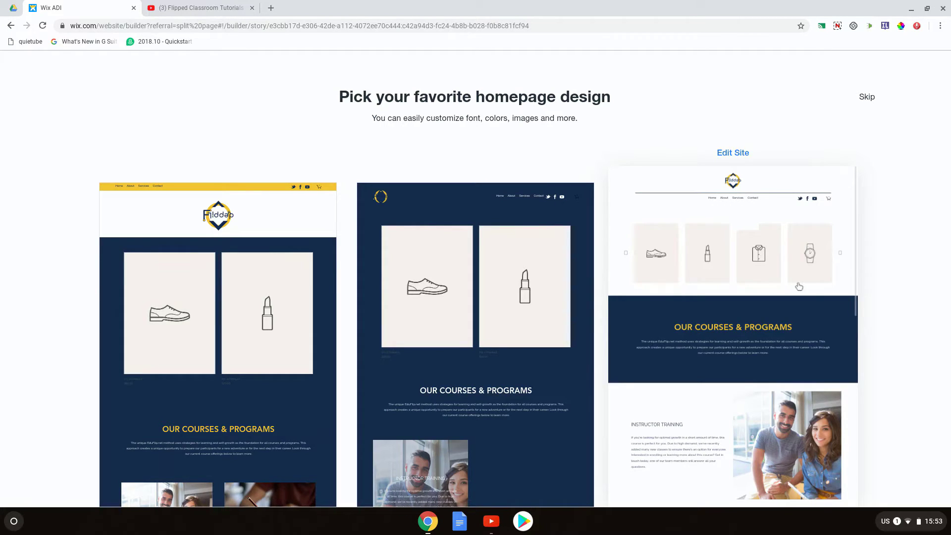
{"action": "scroll", "coordinate": [708, 413], "scroll_direction": "down", "scroll_amount": 10}
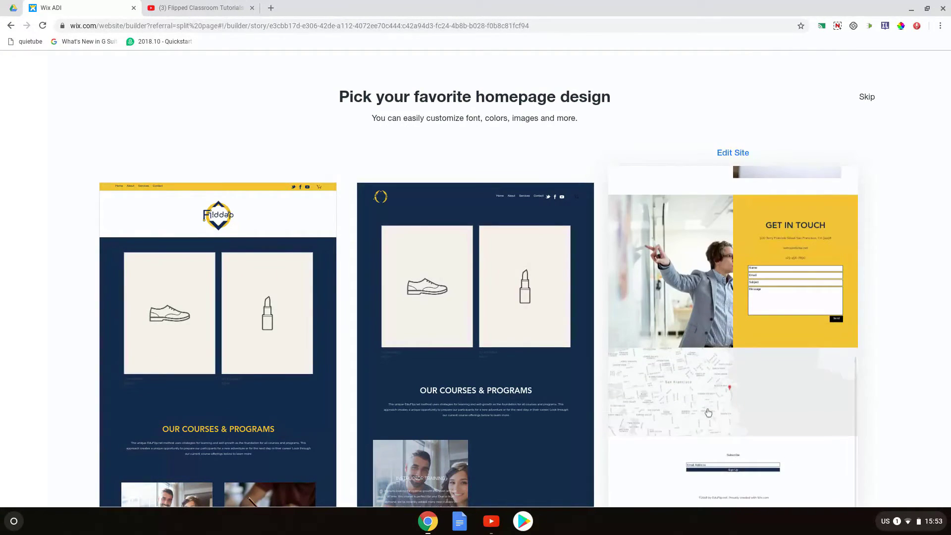
{"action": "left_click", "coordinate": [755, 302]}
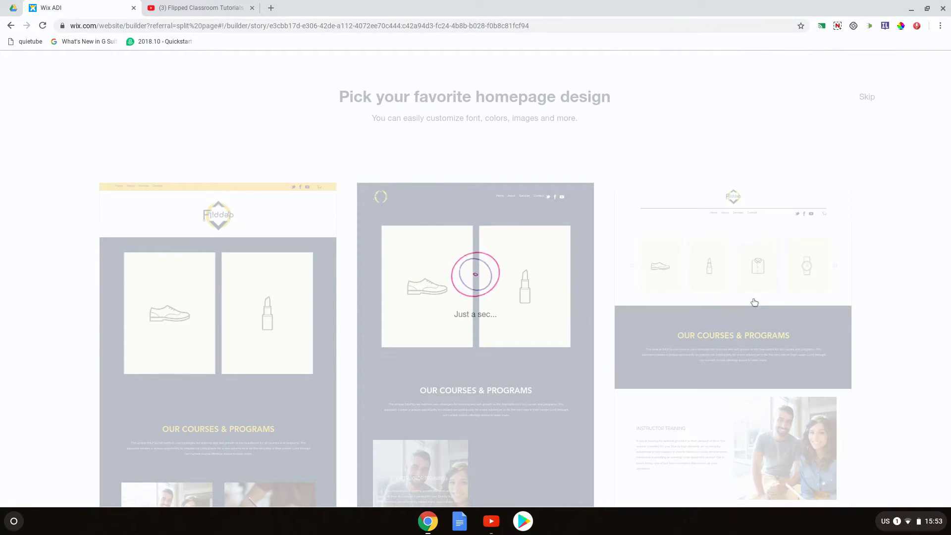
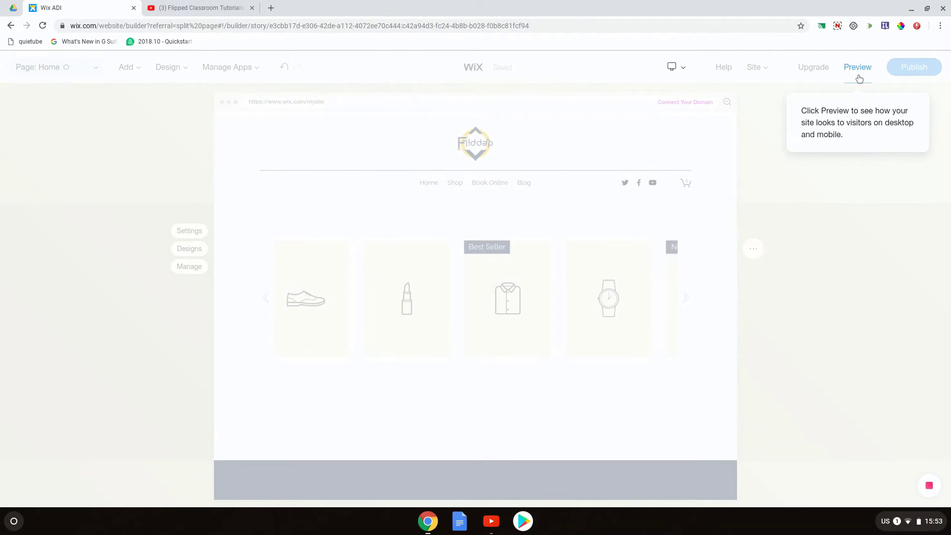
Step: Preview the generated site and review the homepage from the product gallery through the courses and contact form to the map
{"action": "left_click", "coordinate": [859, 77]}
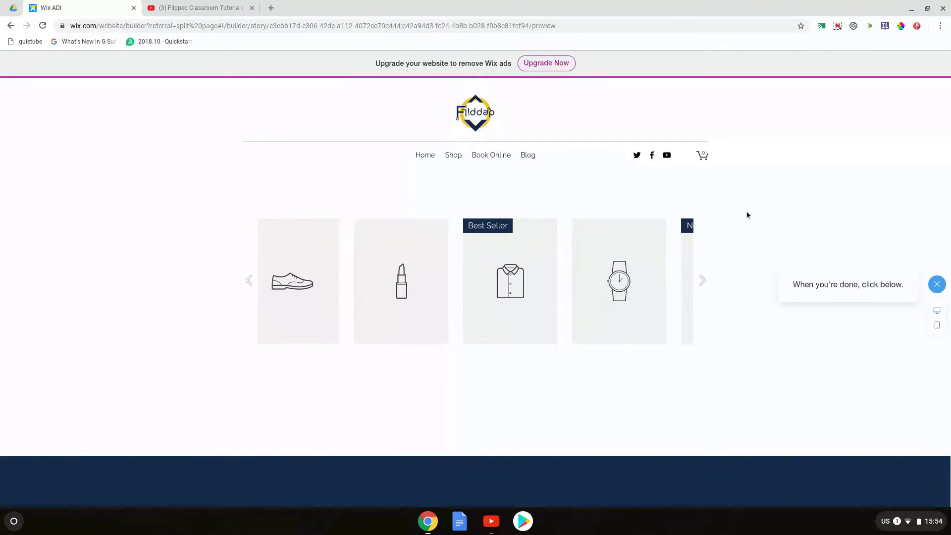
{"action": "scroll", "coordinate": [725, 235], "scroll_direction": "down", "scroll_amount": 7}
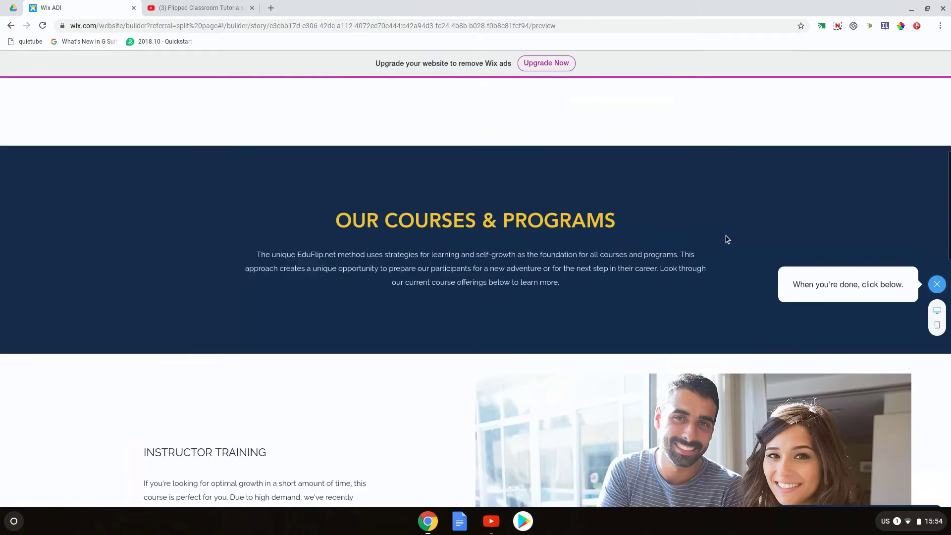
{"action": "scroll", "coordinate": [511, 275], "scroll_direction": "down", "scroll_amount": 3}
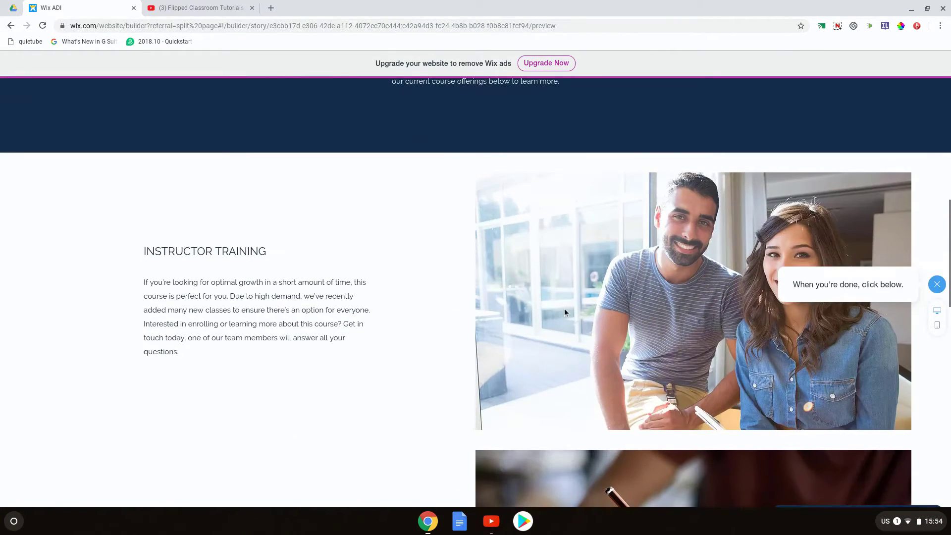
{"action": "scroll", "coordinate": [565, 311], "scroll_direction": "down", "scroll_amount": 7}
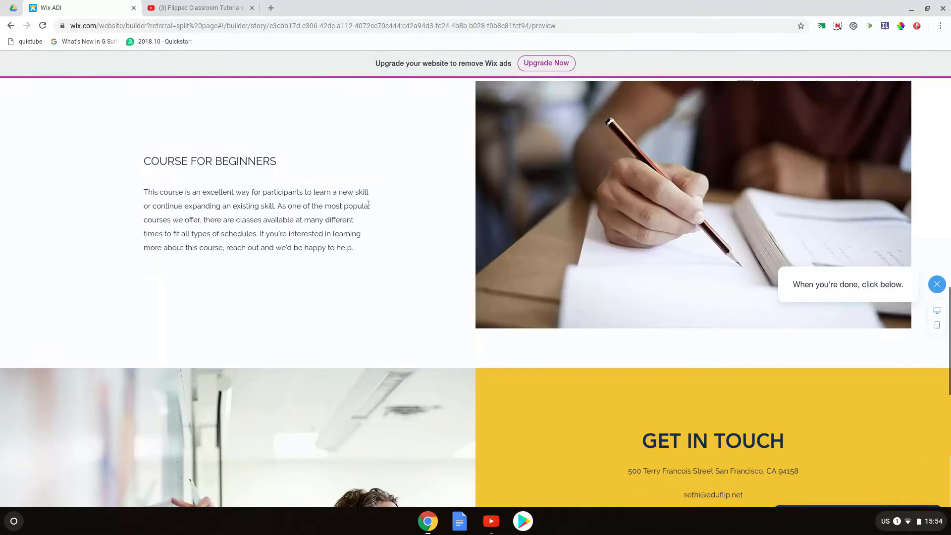
{"action": "scroll", "coordinate": [554, 273], "scroll_direction": "down", "scroll_amount": 4}
{"action": "scroll", "coordinate": [554, 269], "scroll_direction": "down", "scroll_amount": 2}
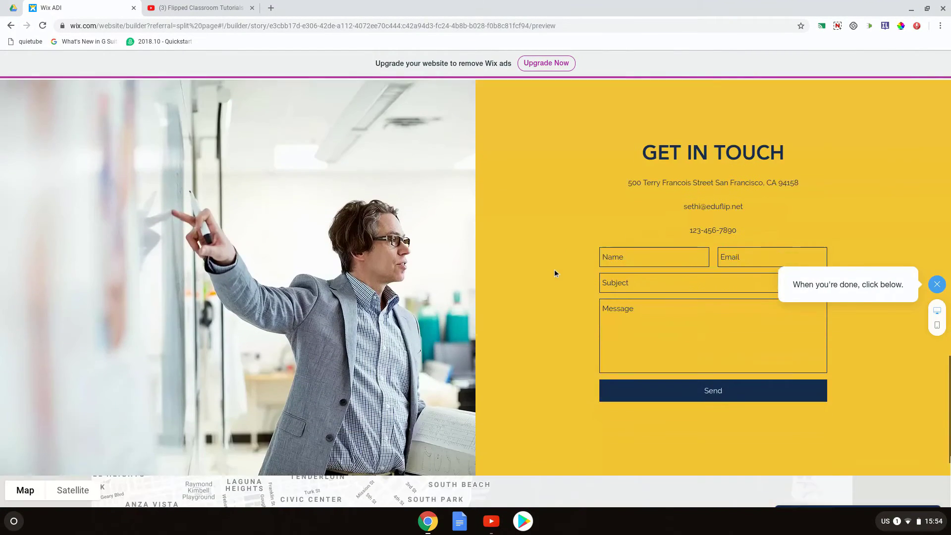
{"action": "scroll", "coordinate": [442, 326], "scroll_direction": "down", "scroll_amount": 6}
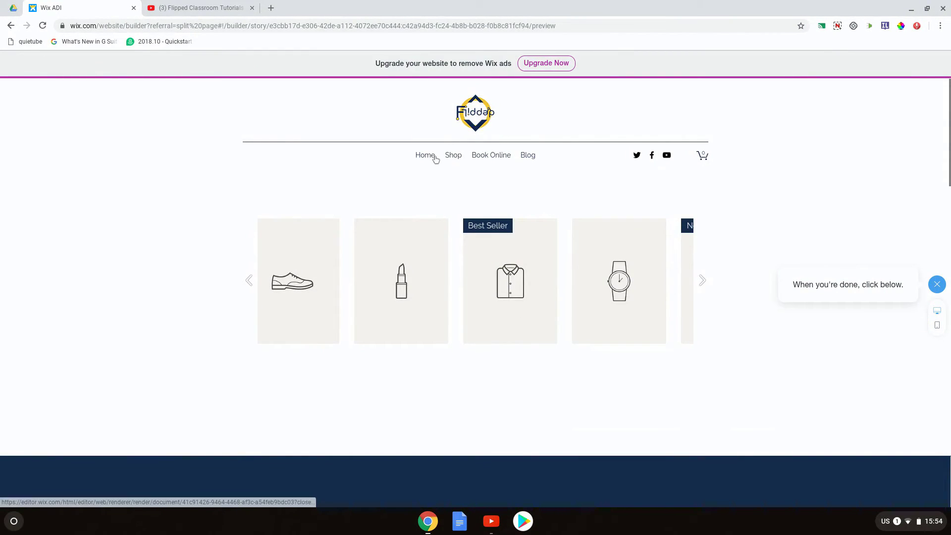
Step: Check the Shop, Book Online and Blog pages in the site preview and close the preview
{"action": "left_click", "coordinate": [453, 157]}
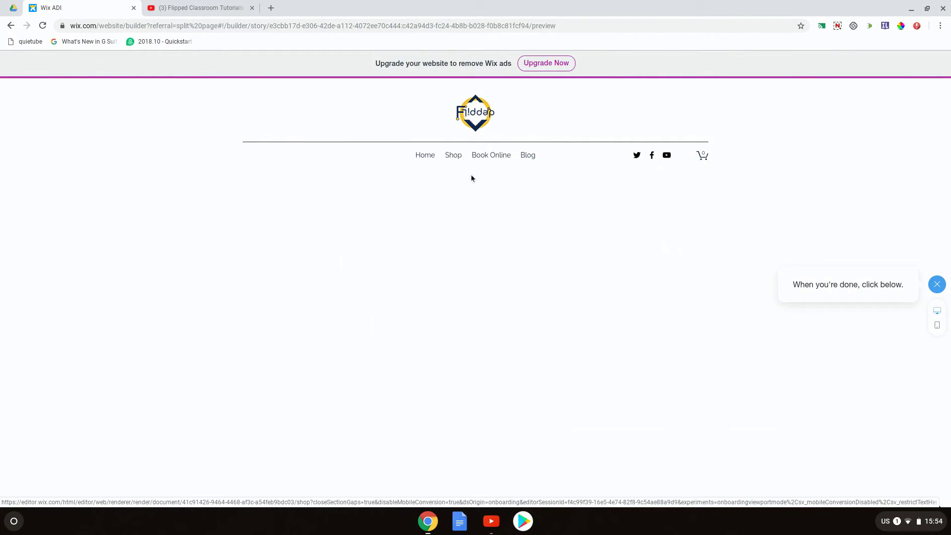
{"action": "left_click", "coordinate": [493, 156]}
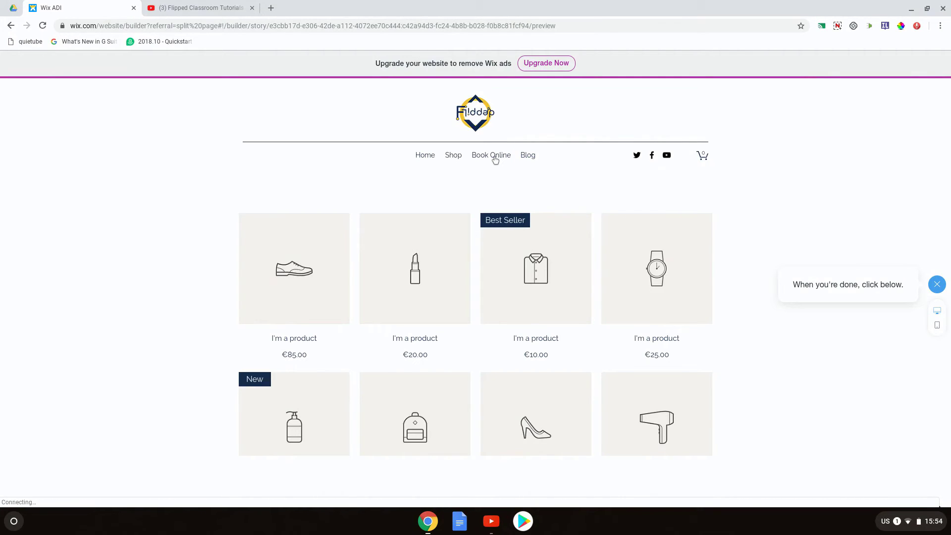
{"action": "left_click", "coordinate": [527, 158]}
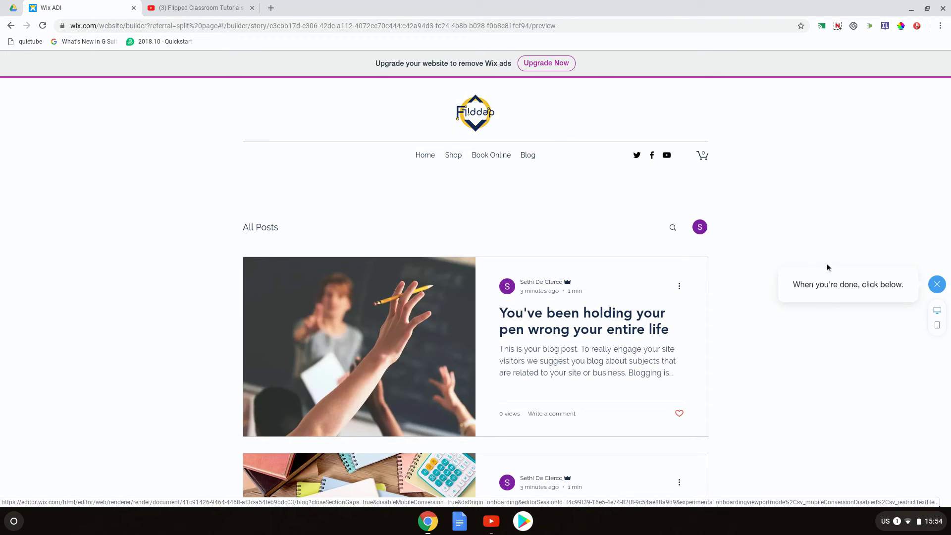
{"action": "left_click", "coordinate": [935, 292]}
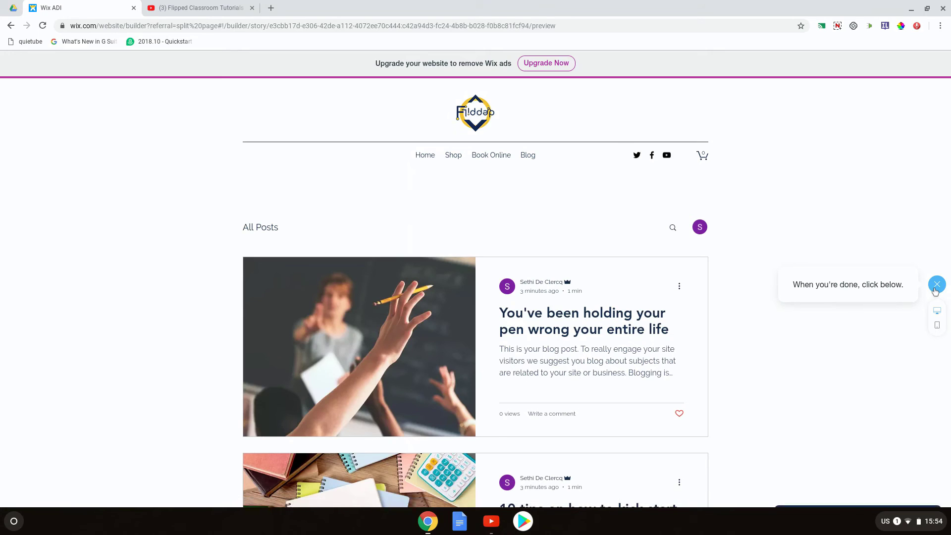